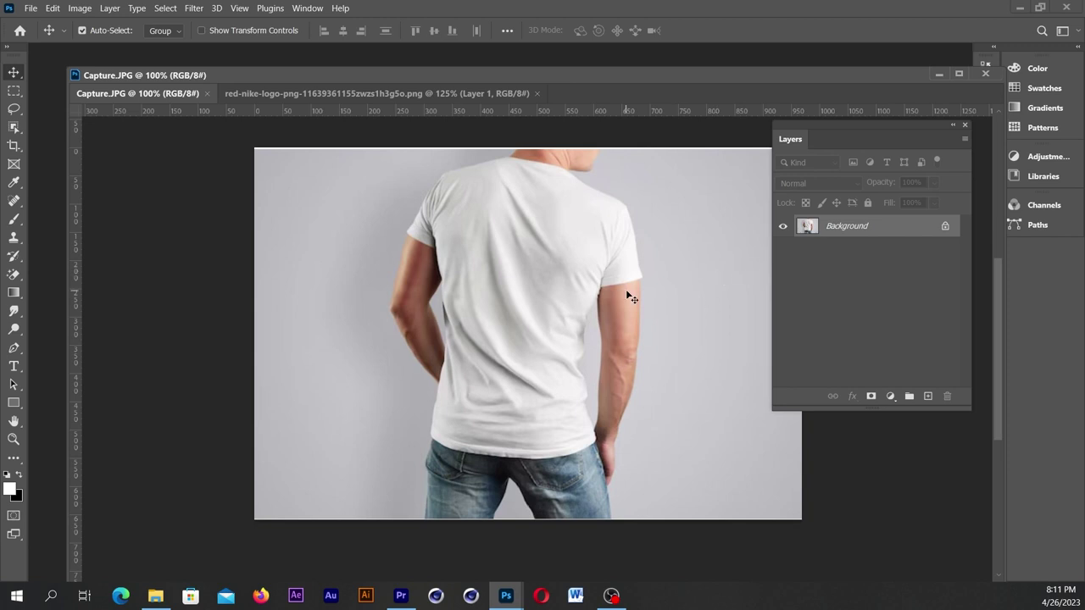
Float the Nike logo document and arrange it beside a smaller T-shirt mockup window
drag(356, 98, 535, 303)
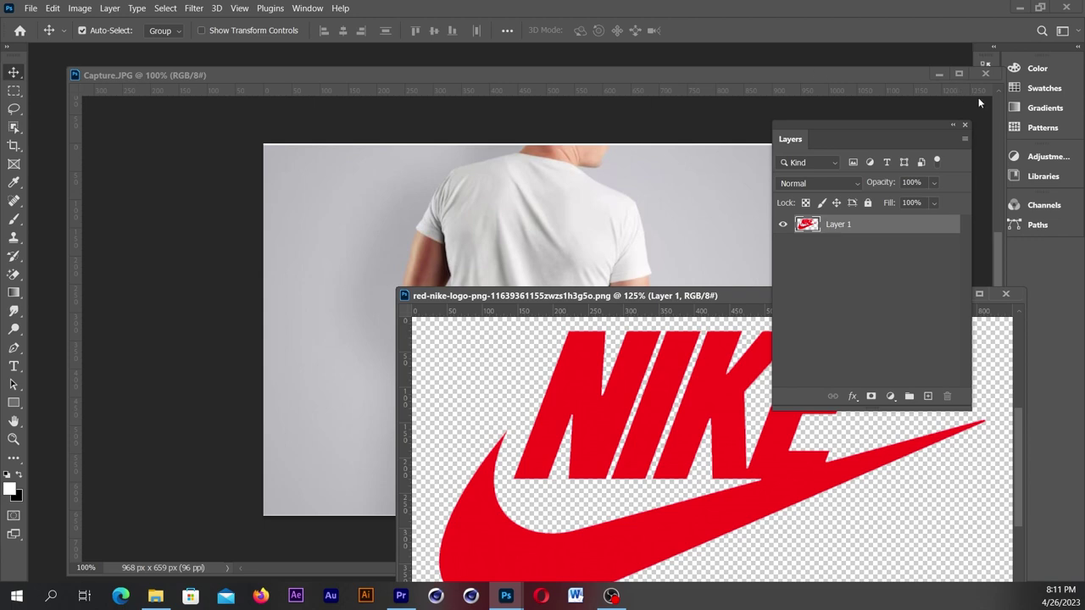
drag(1002, 108, 568, 99)
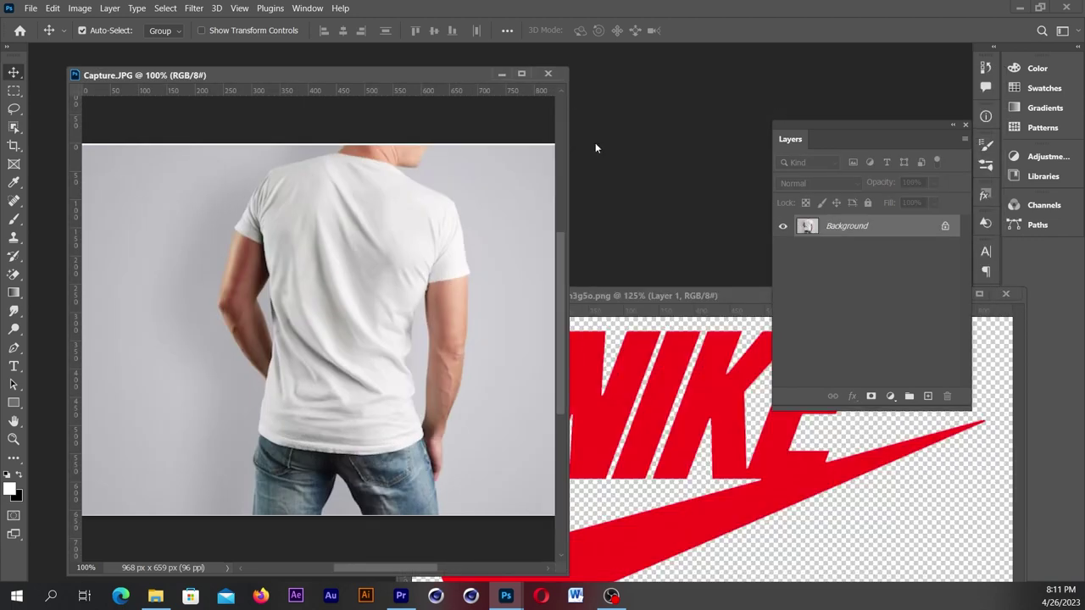
click(662, 297)
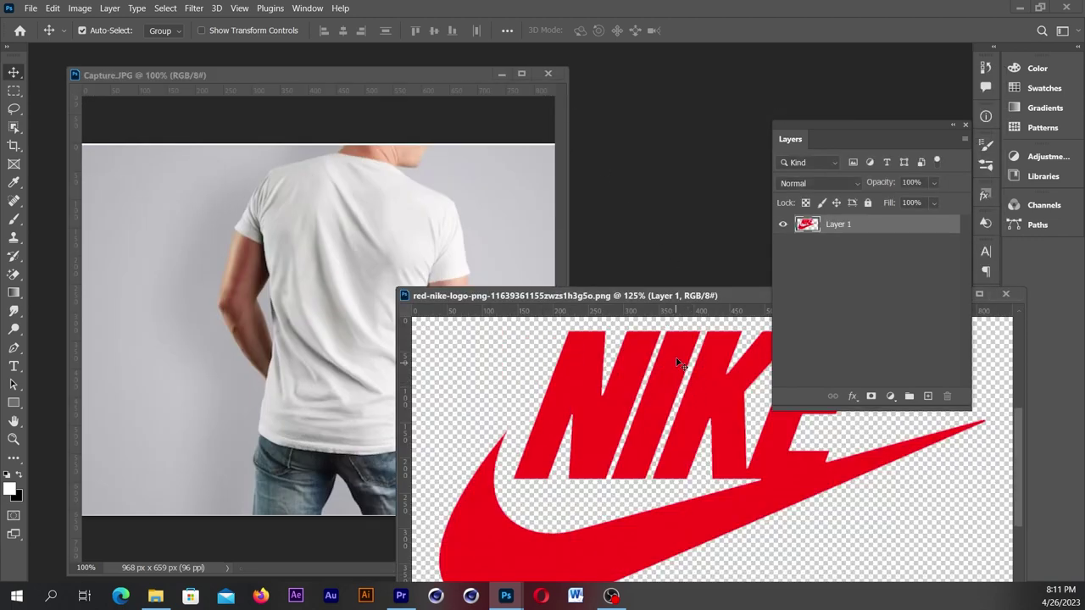
drag(662, 299, 664, 161)
drag(846, 123, 881, 109)
Move the logo onto the mockup and scale it to about 25% on the shirt's upper back
drag(709, 253, 323, 303)
key(ctrl)
key(ctrl+t)
mouse_move(109, 239)
mouse_down()
mouse_move(313, 356)
mouse_move(388, 376)
mouse_up()
drag(449, 397, 335, 236)
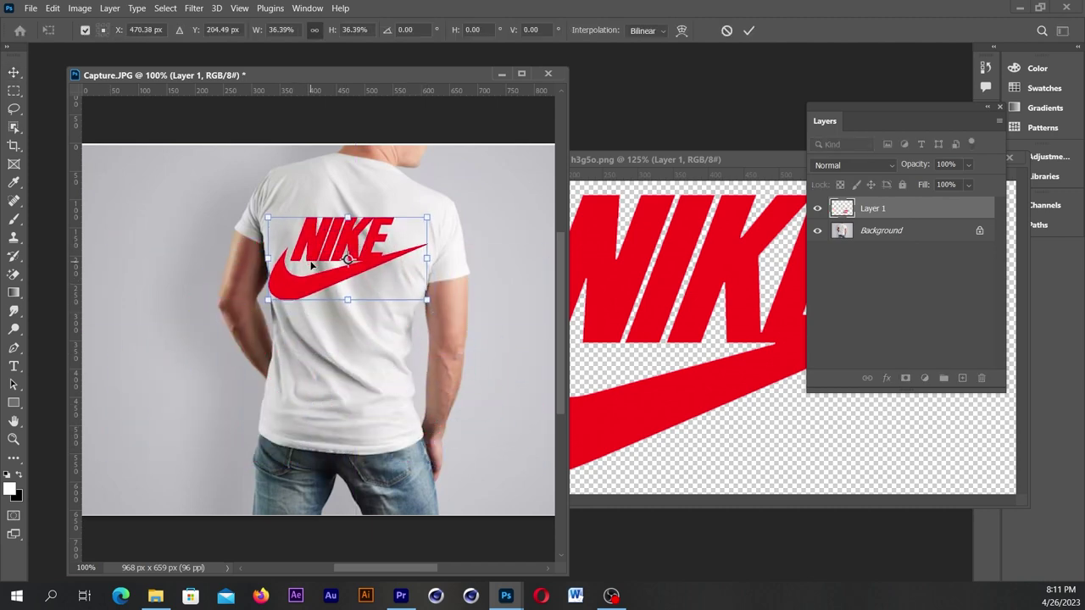
mouse_move(430, 218)
mouse_down()
mouse_move(365, 251)
mouse_move(377, 242)
mouse_move(396, 273)
mouse_move(369, 245)
mouse_up()
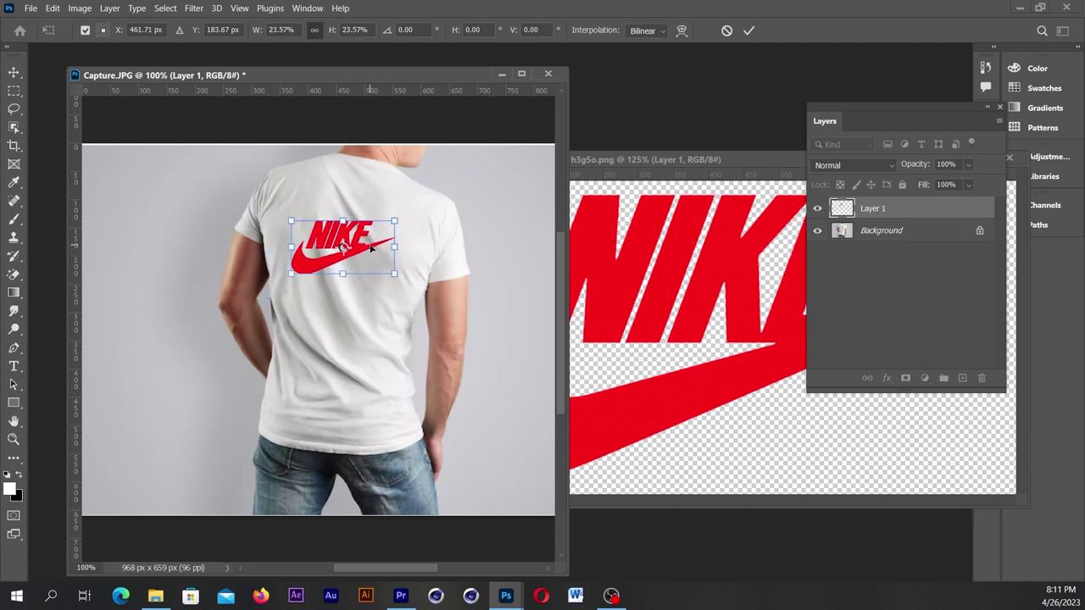
scroll(373, 246, up, 1)
scroll(377, 248, down, 1)
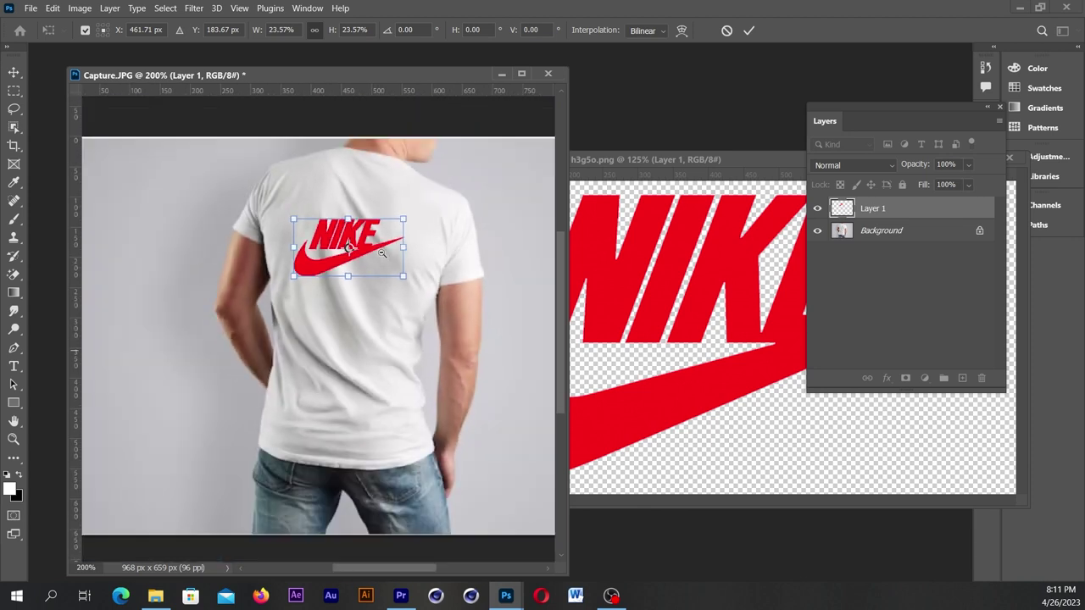
drag(406, 281, 409, 284)
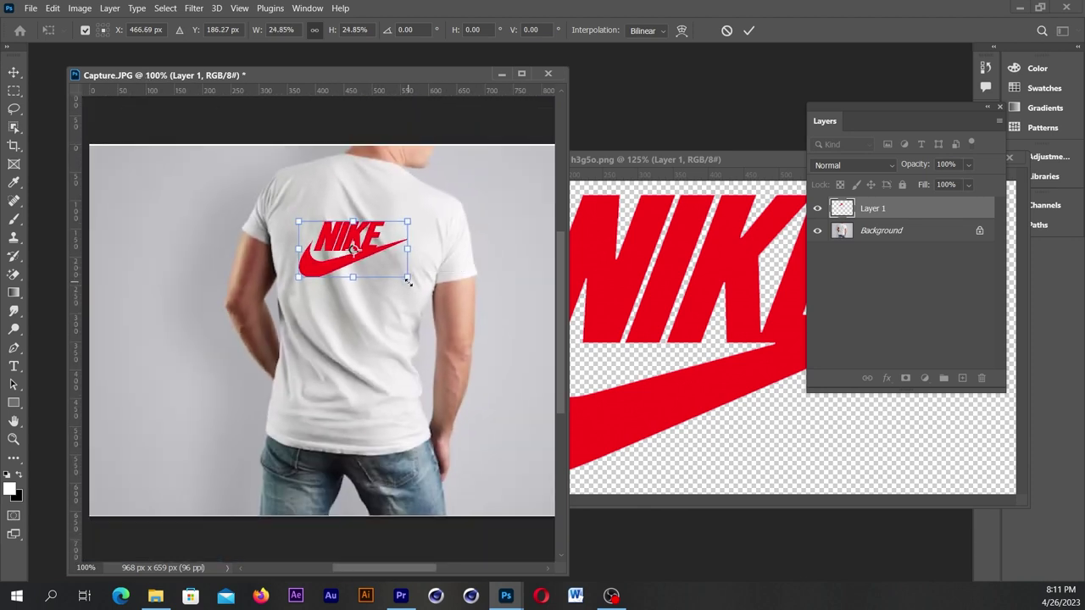
key(Return)
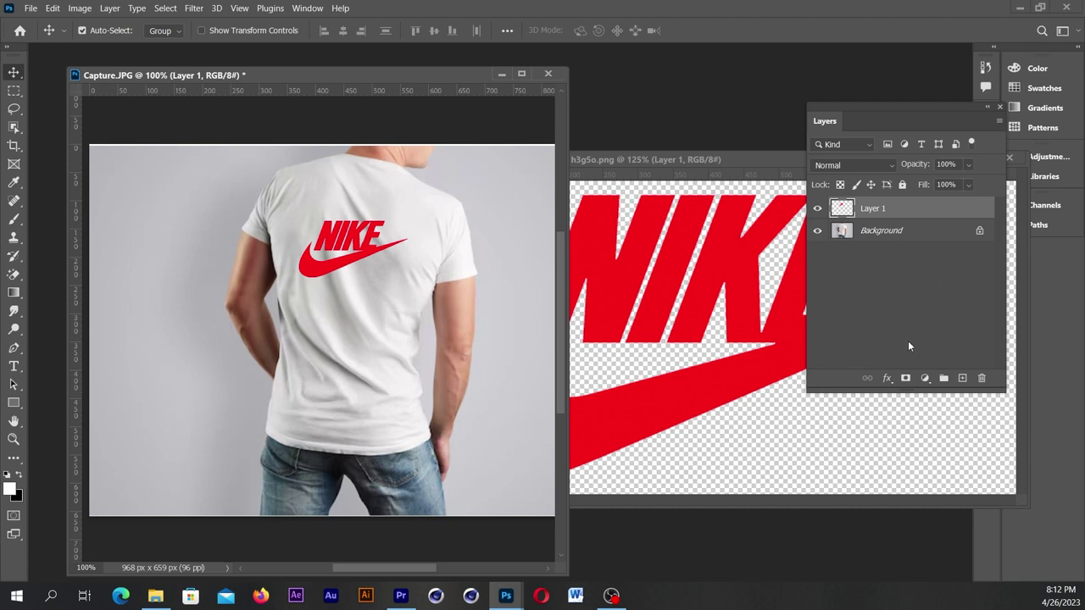
Duplicate the Background layer and hide the Nike logo layer
click(948, 240)
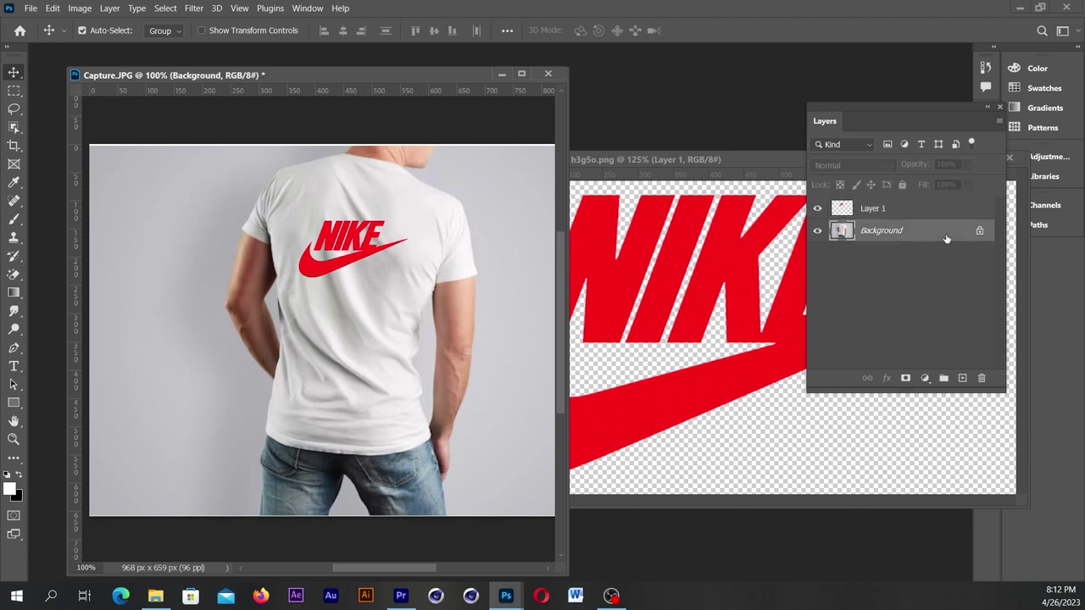
key(ctrl)
key(ctrl+j)
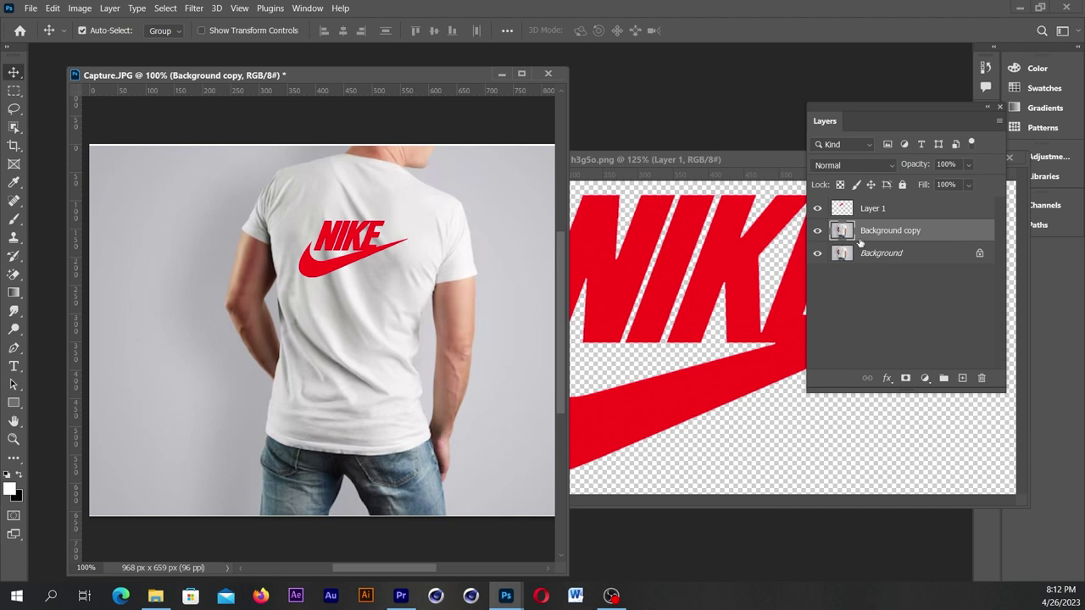
click(818, 210)
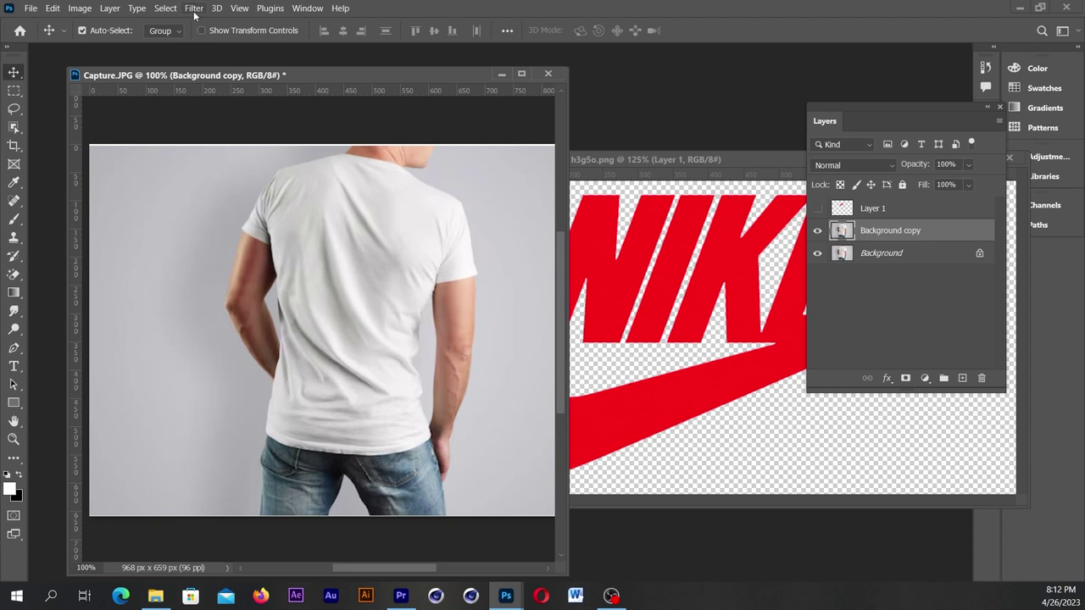
Apply a Gaussian Blur with a 3.4-pixel radius to the Background copy
click(195, 9)
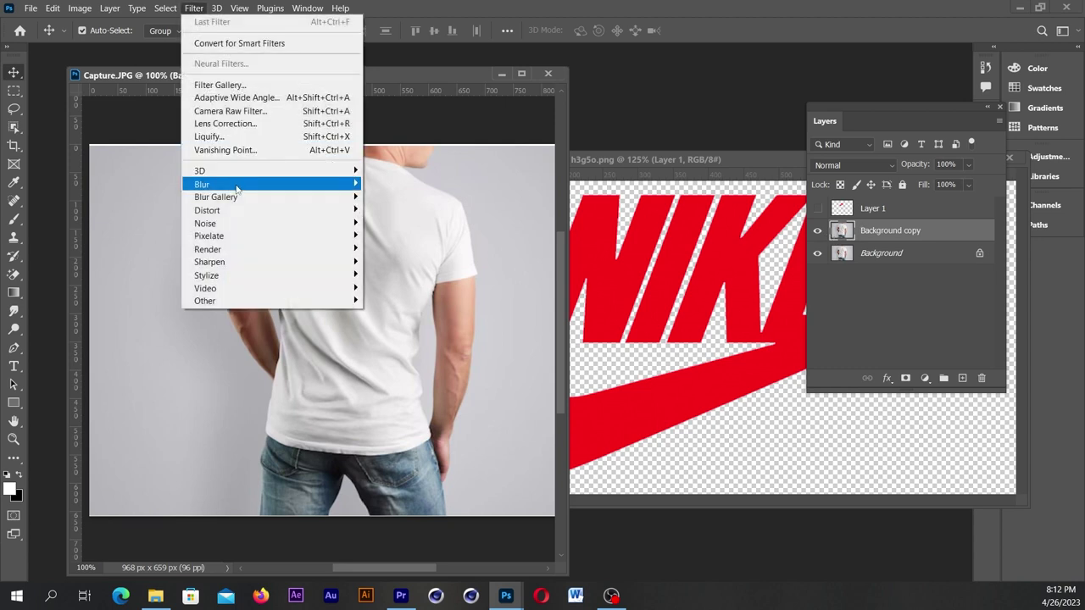
mouse_move(202, 184)
click(405, 236)
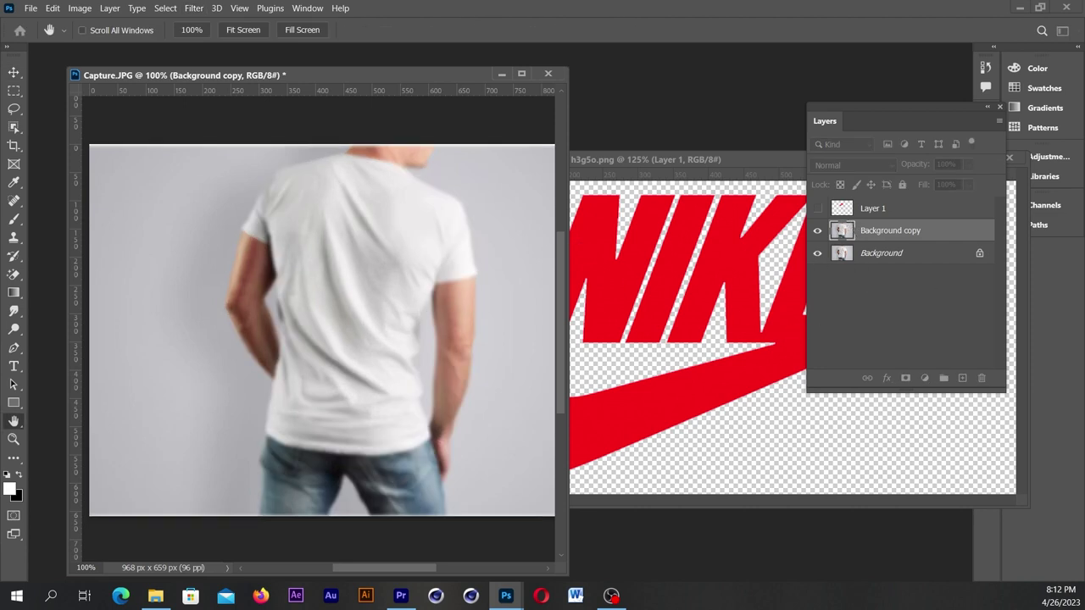
mouse_move(608, 247)
mouse_down()
mouse_move(557, 188)
mouse_move(550, 146)
mouse_up()
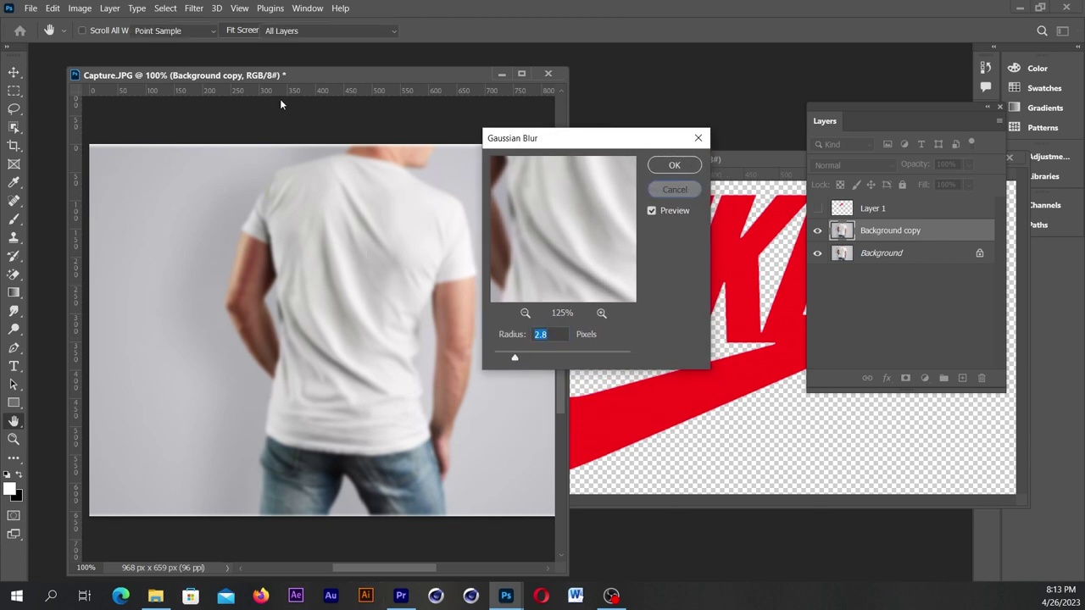
click(675, 189)
click(193, 7)
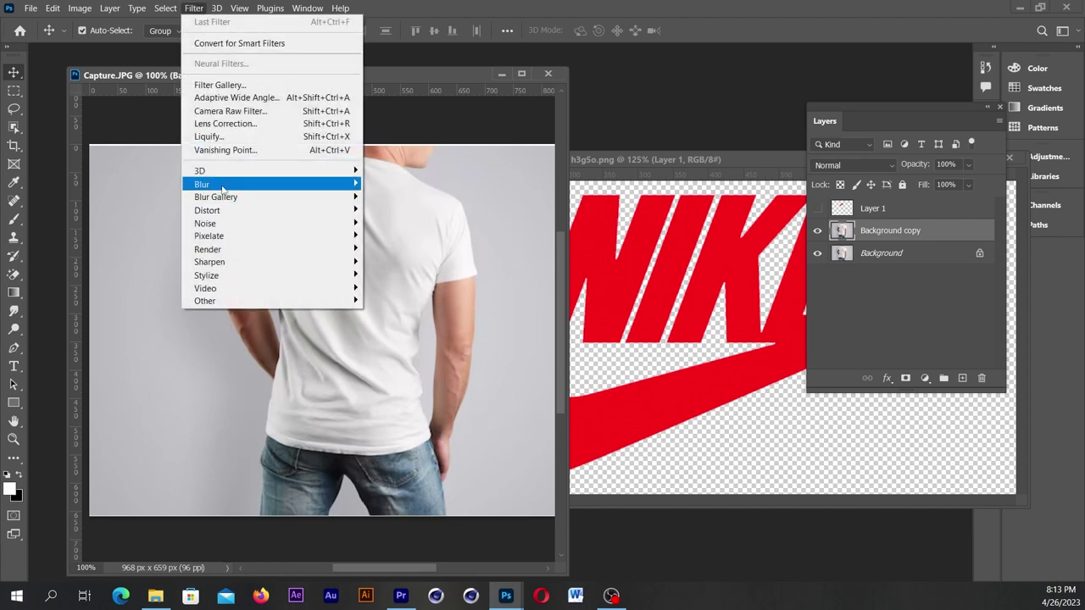
click(419, 238)
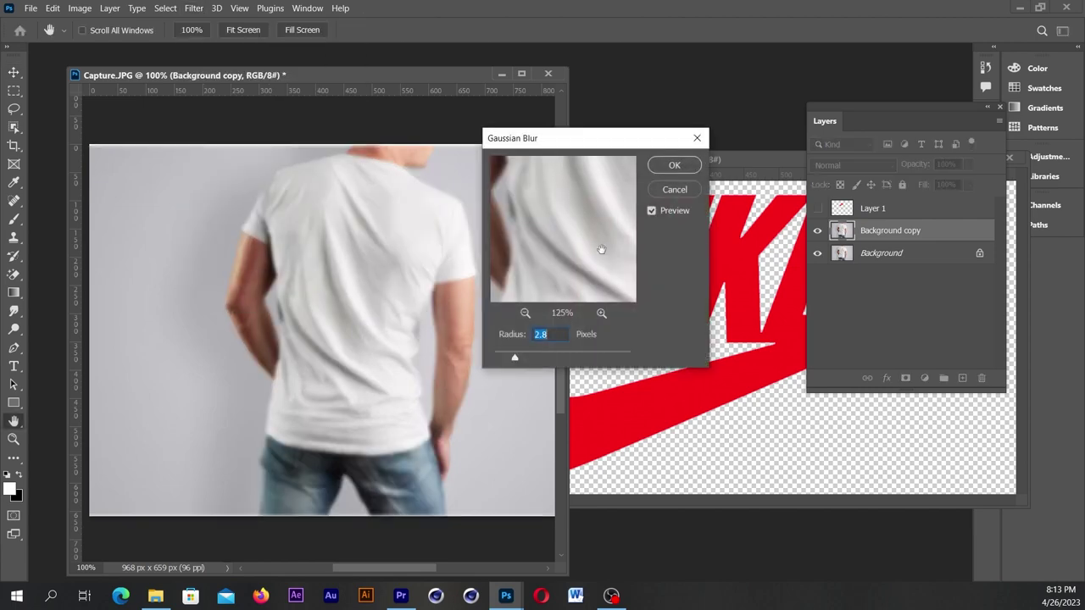
drag(539, 357, 511, 359)
click(669, 165)
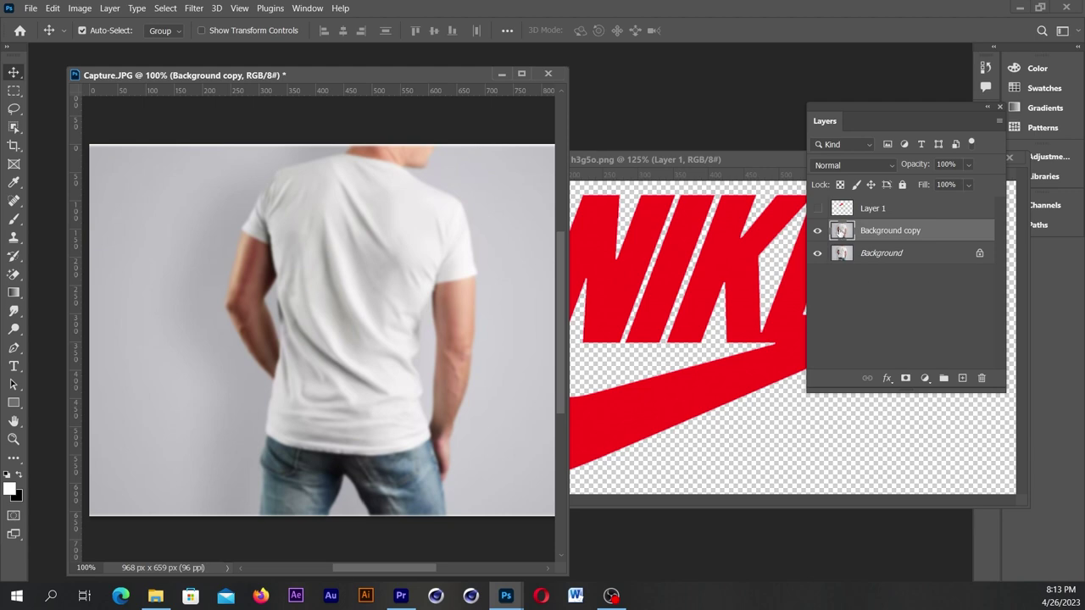
Save the mockup as logo 02.psd, then hide the blurred copy and show the logo layer
click(31, 8)
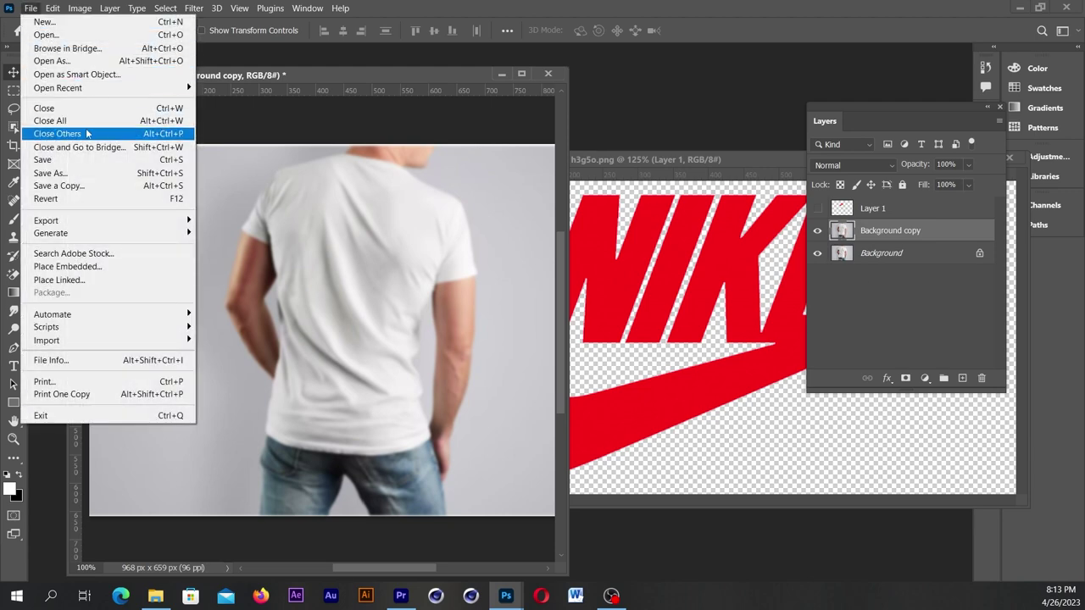
click(78, 174)
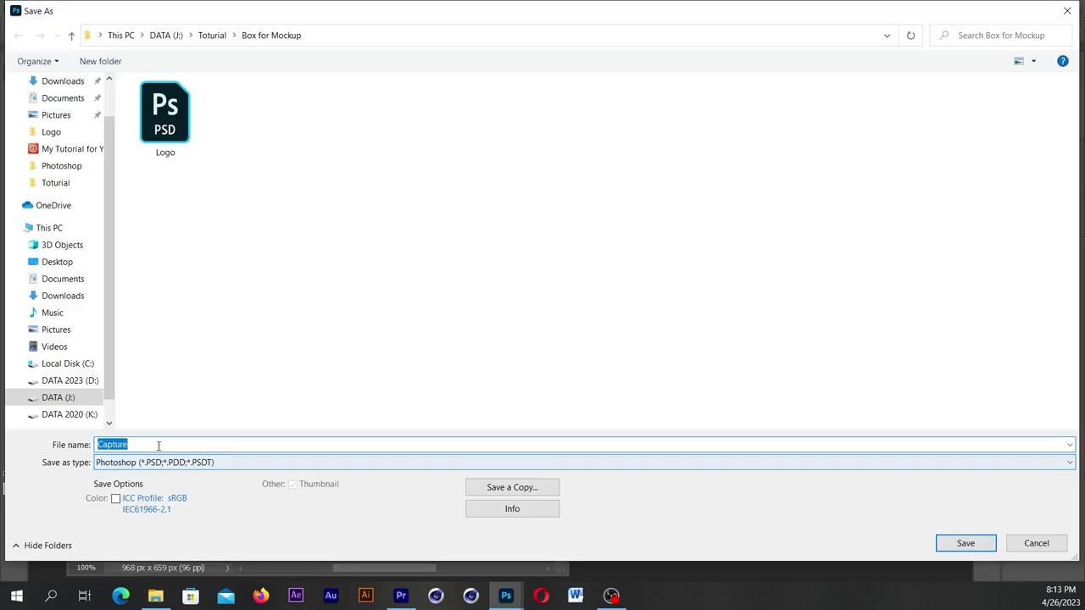
text(logo 02)
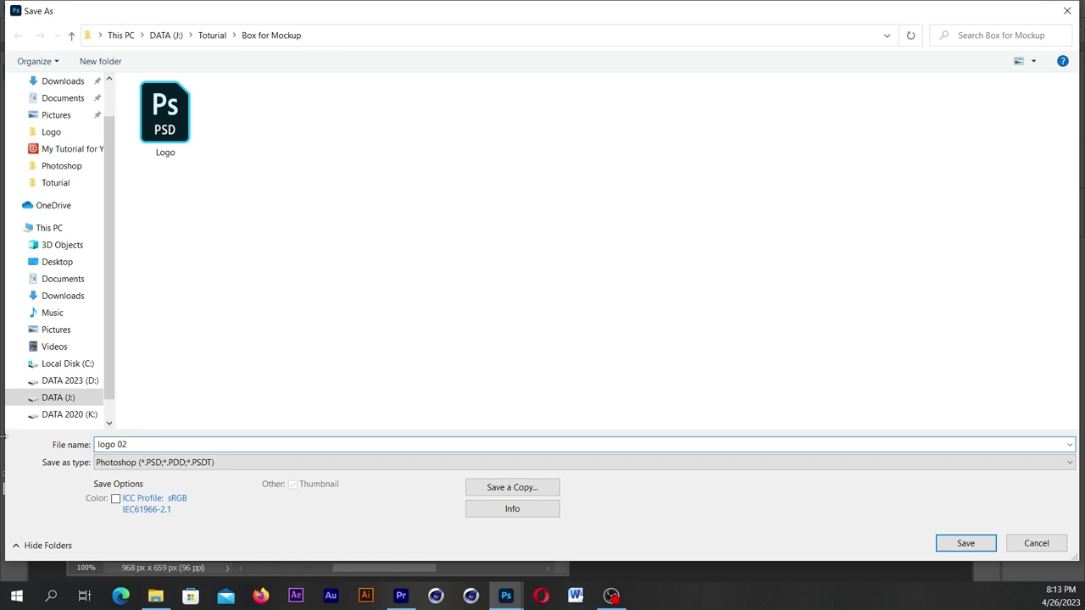
click(966, 543)
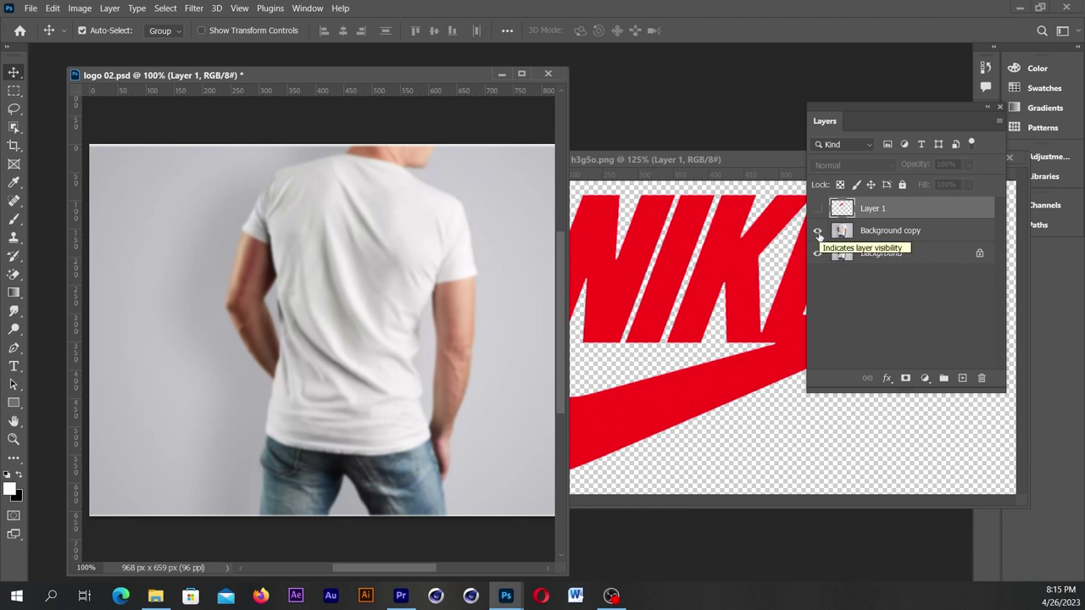
click(818, 231)
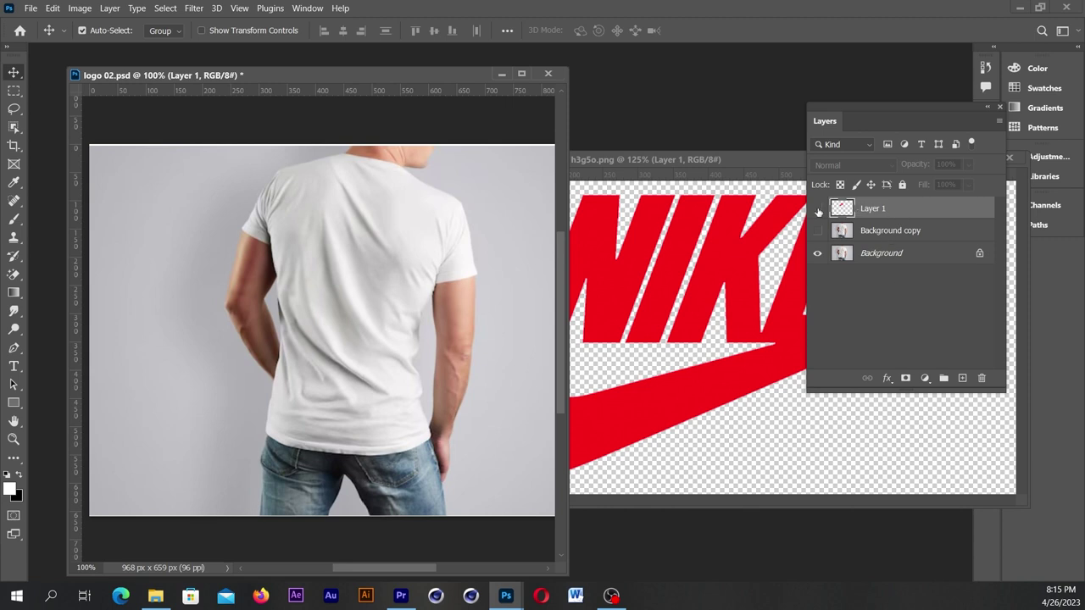
click(818, 209)
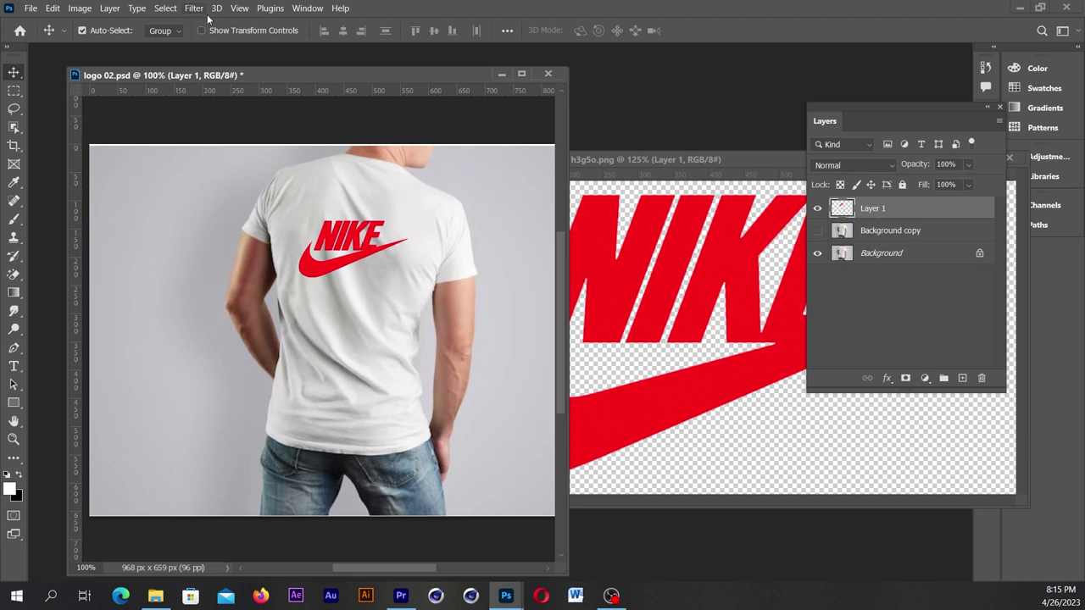
Warp the Nike logo with Displace at scale 10/10, using logo 02.psd as the map
click(194, 9)
mouse_move(208, 211)
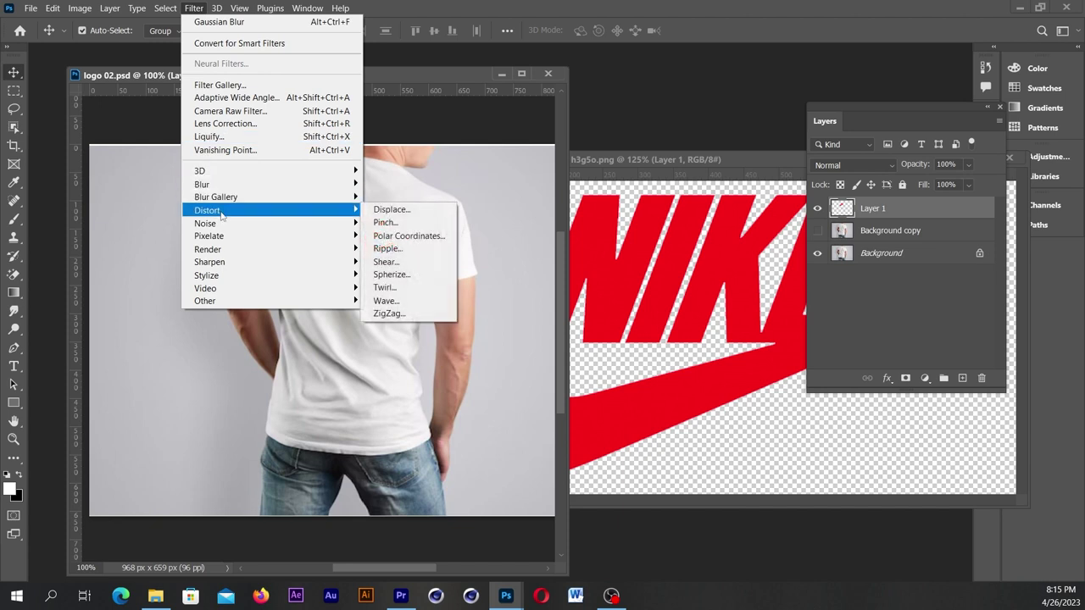
click(386, 210)
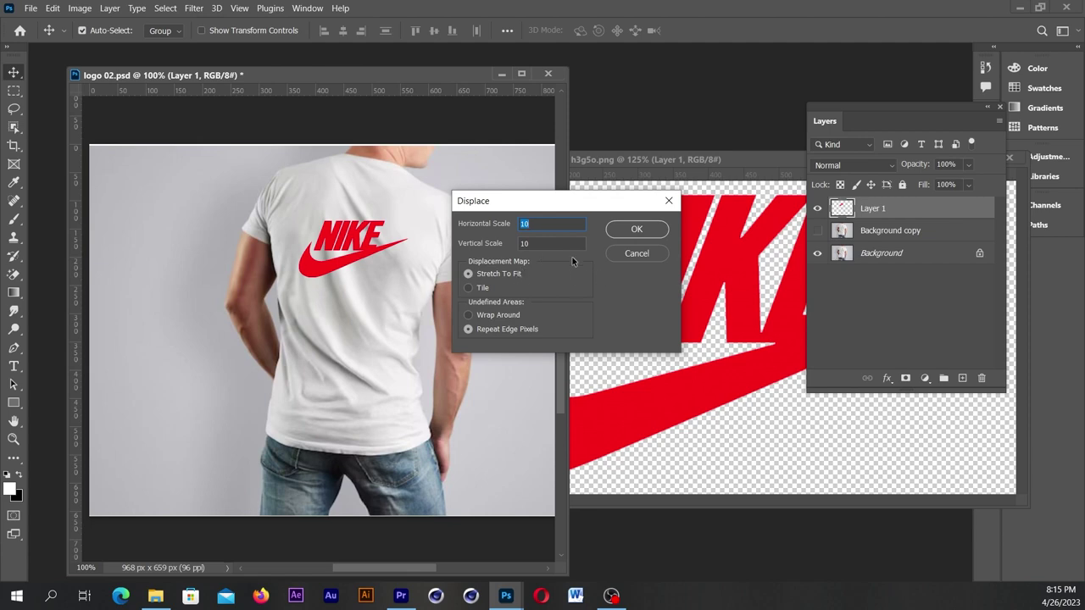
click(639, 231)
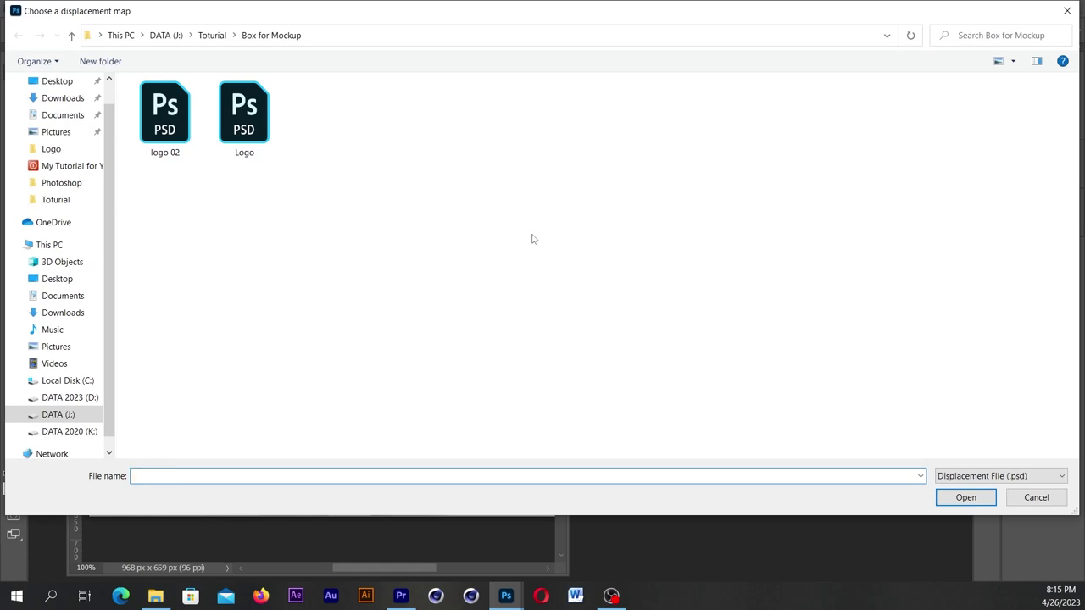
double_click(162, 127)
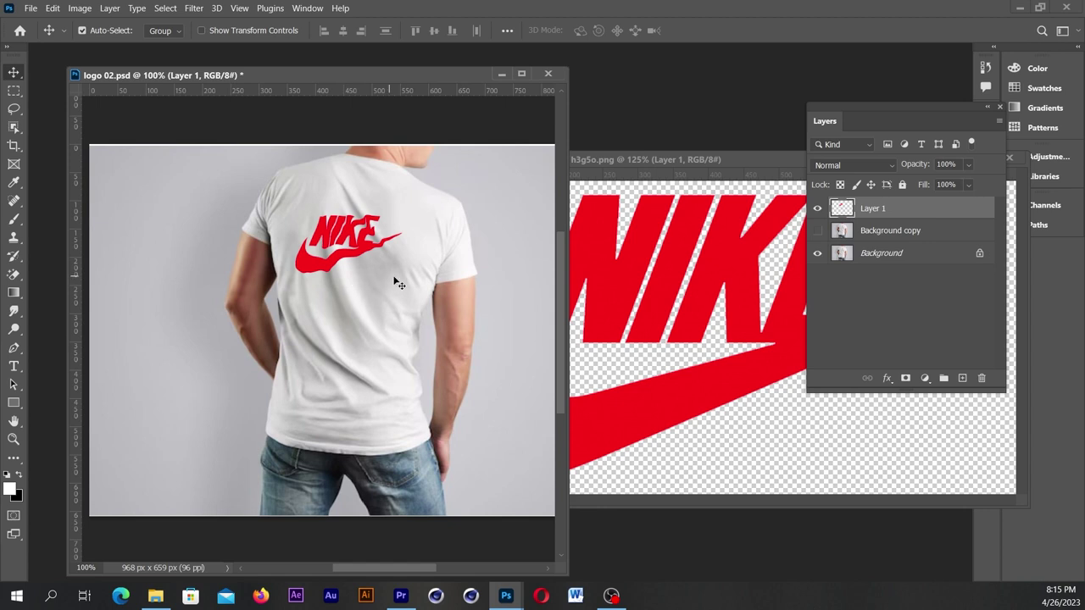
click(892, 165)
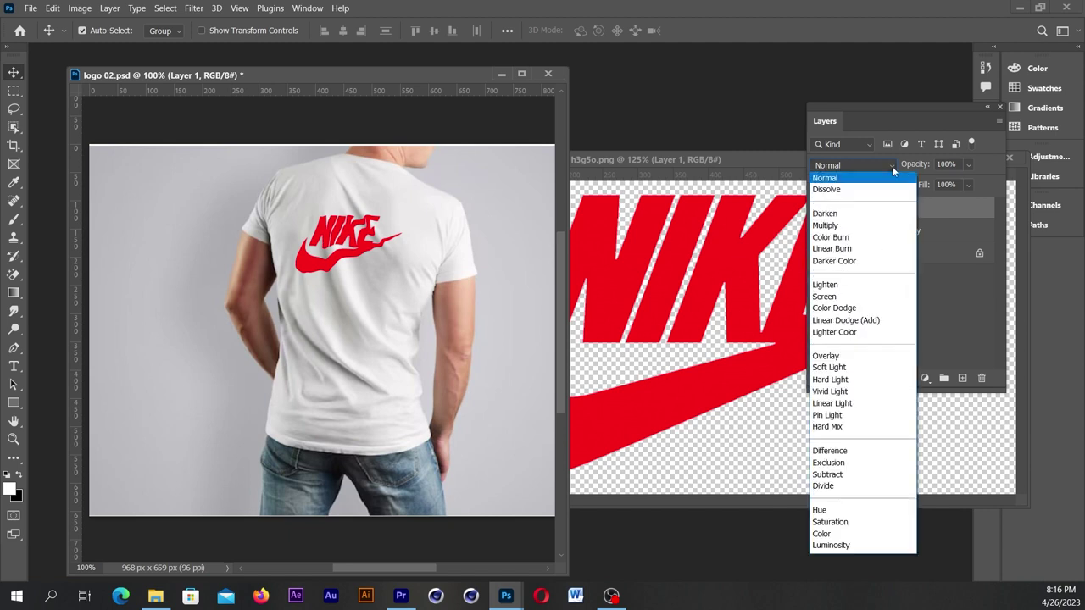
Set Layer 1's blend mode to Multiply
click(835, 226)
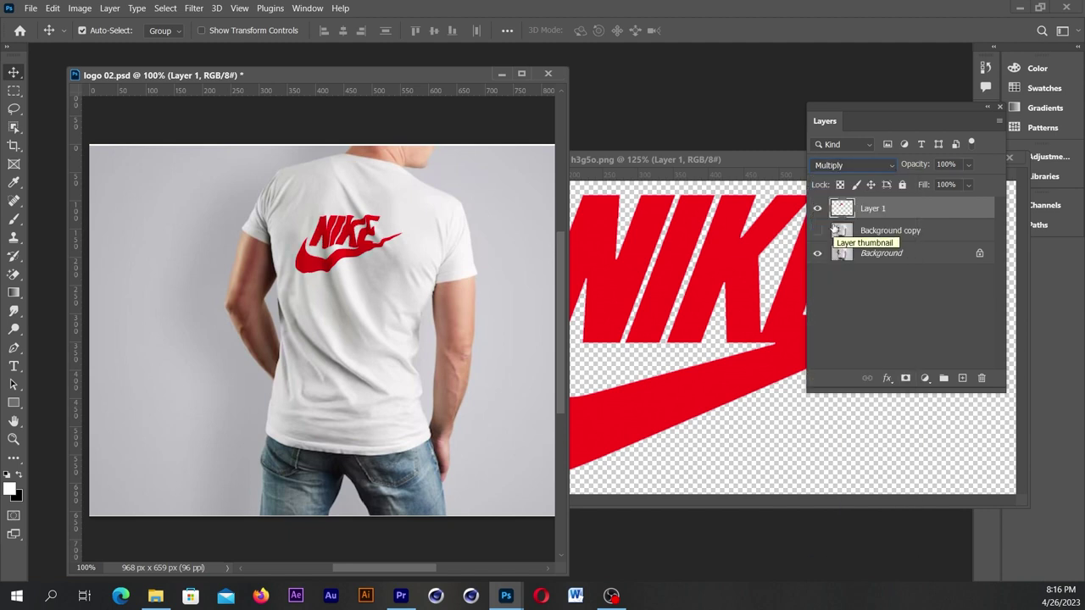